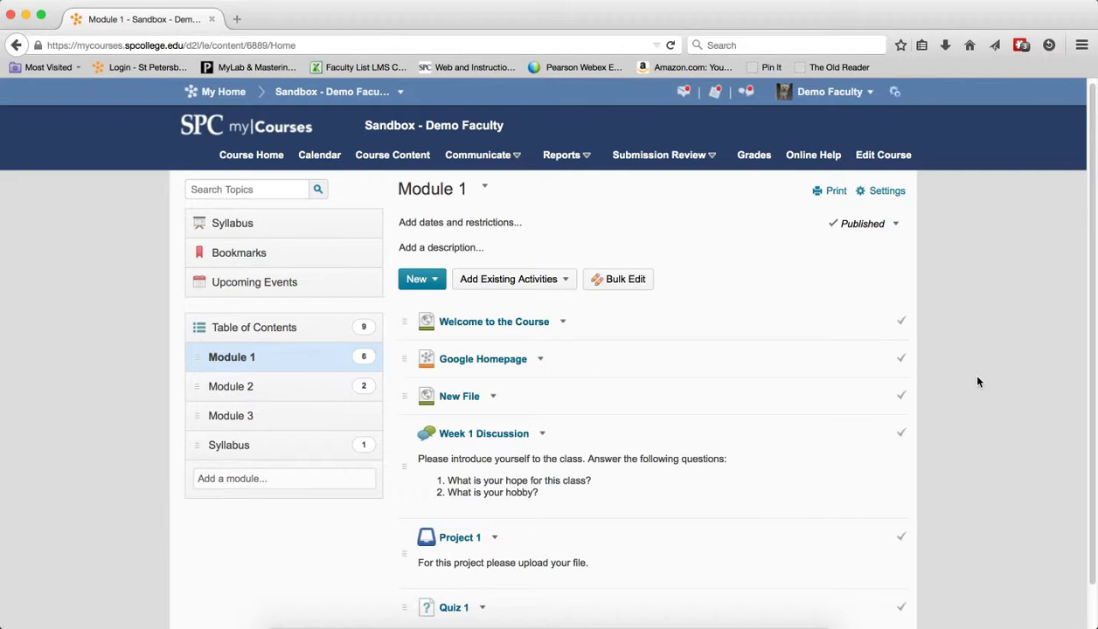
Scroll the page and open the Submission Review menu, then close it without choosing anything
scroll(558, 422, "down", 2)
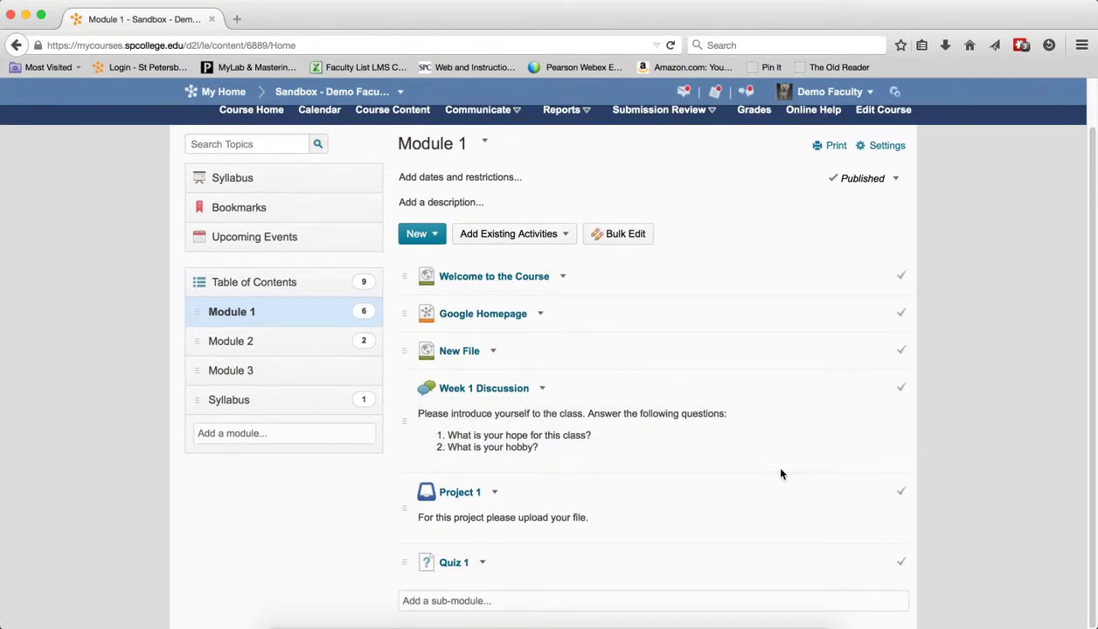
scroll(447, 239, "up", 2)
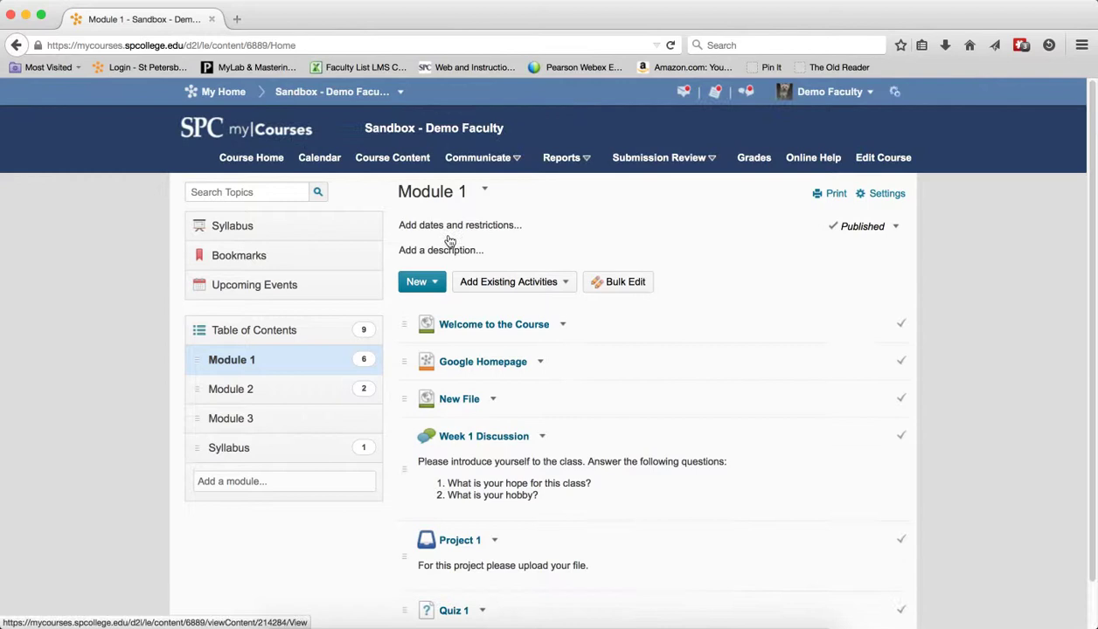
left_click(670, 169)
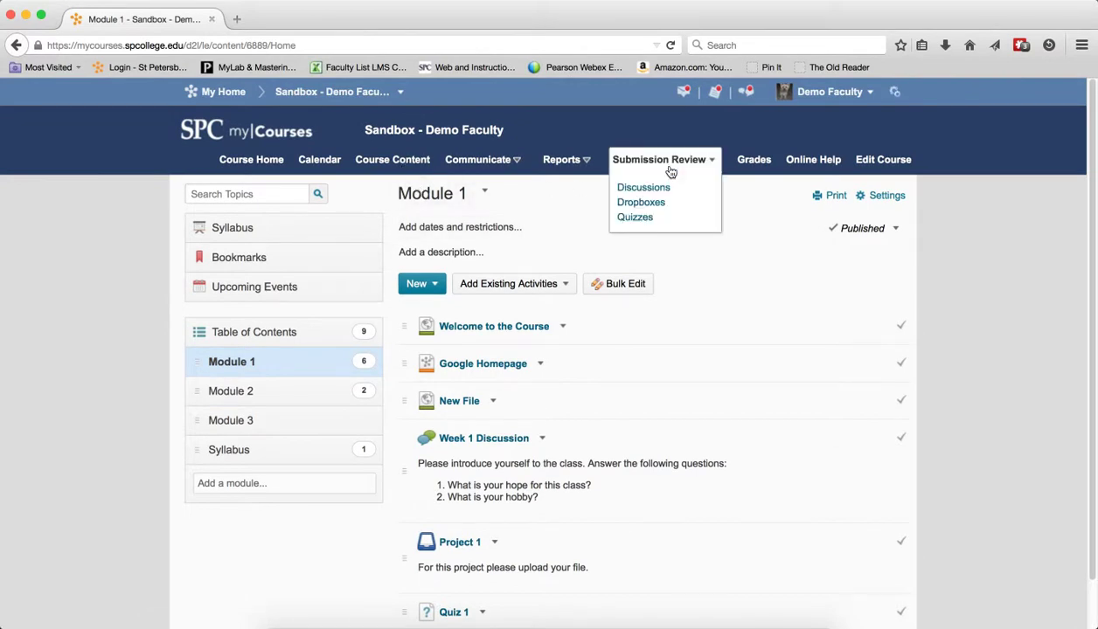
left_click(671, 172)
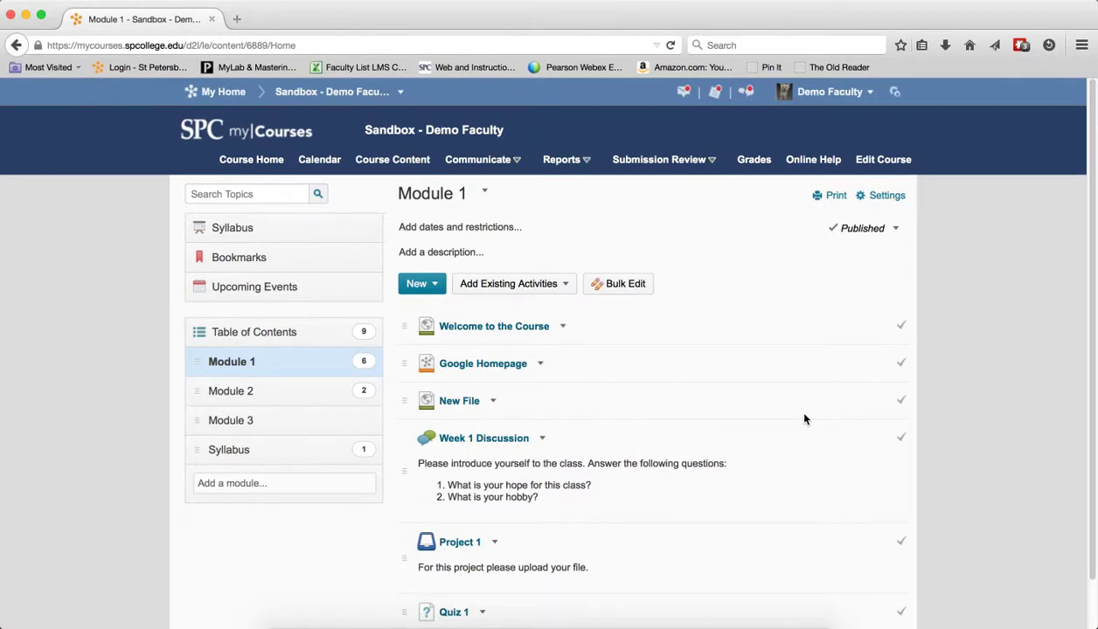
Edit Project 1's properties in place and give it a start date of January 31, 2015
scroll(805, 418, "down", 2)
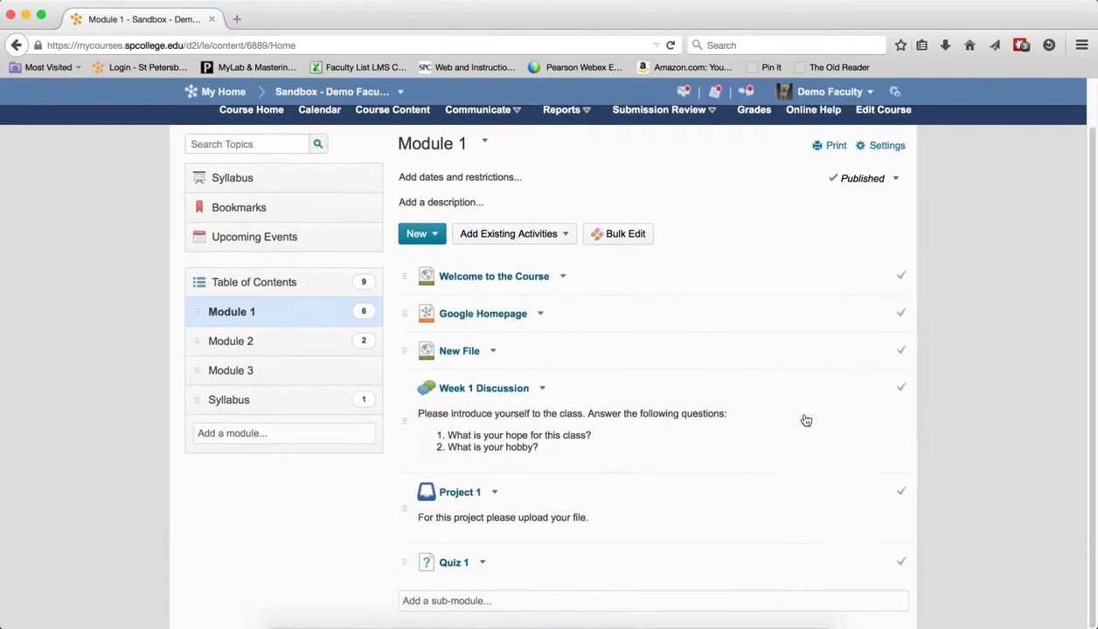
left_click(493, 494)
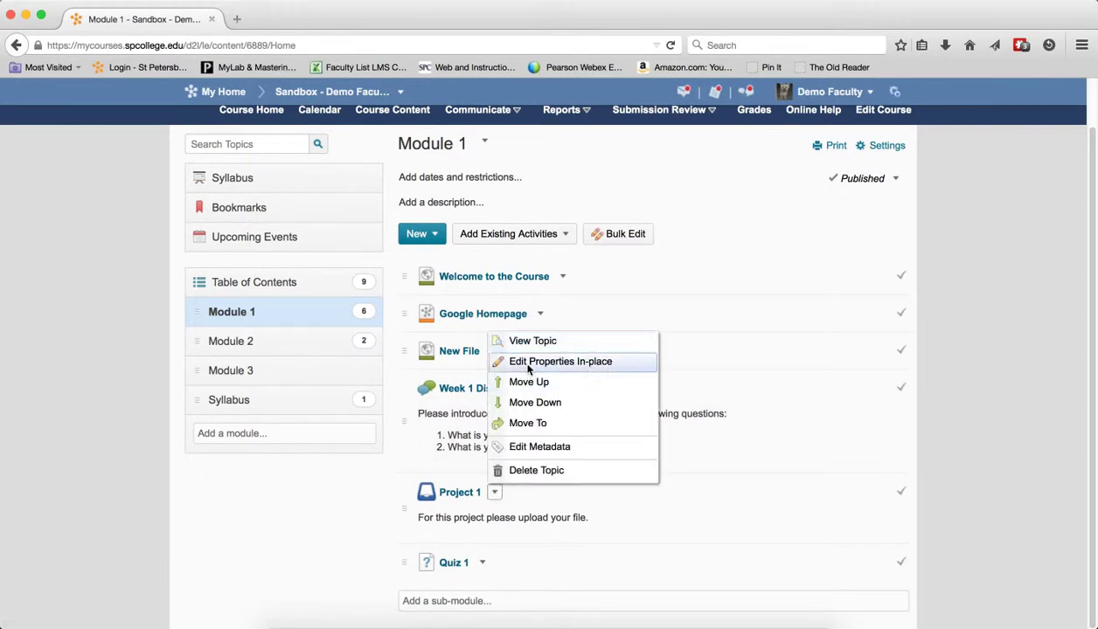
left_click(528, 366)
scroll(554, 372, "down", 1)
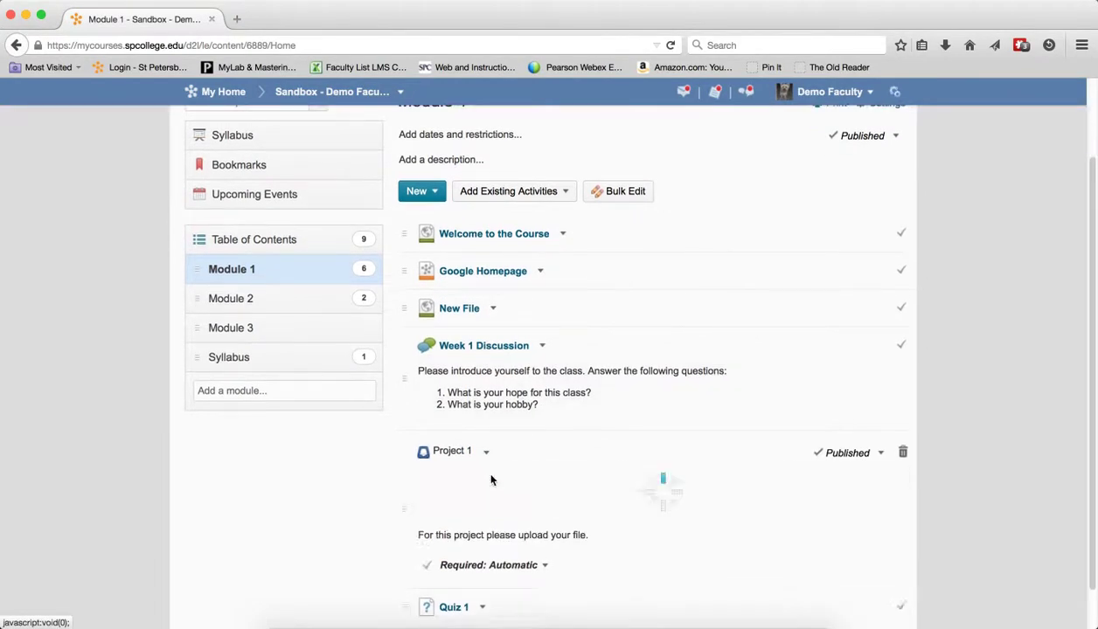
left_click(479, 504)
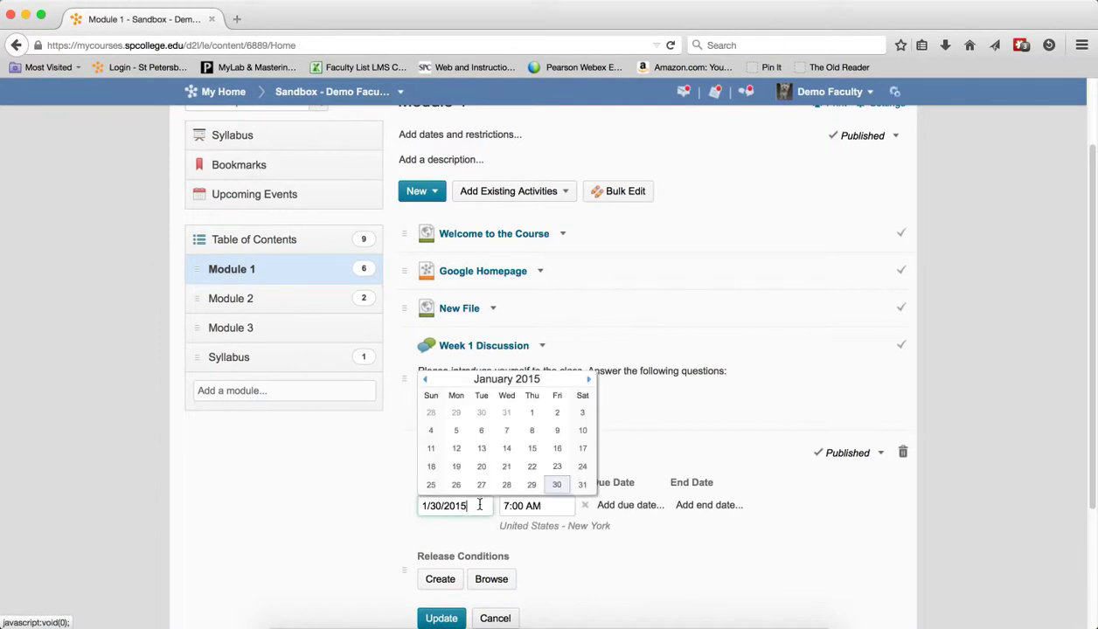
left_click(583, 484)
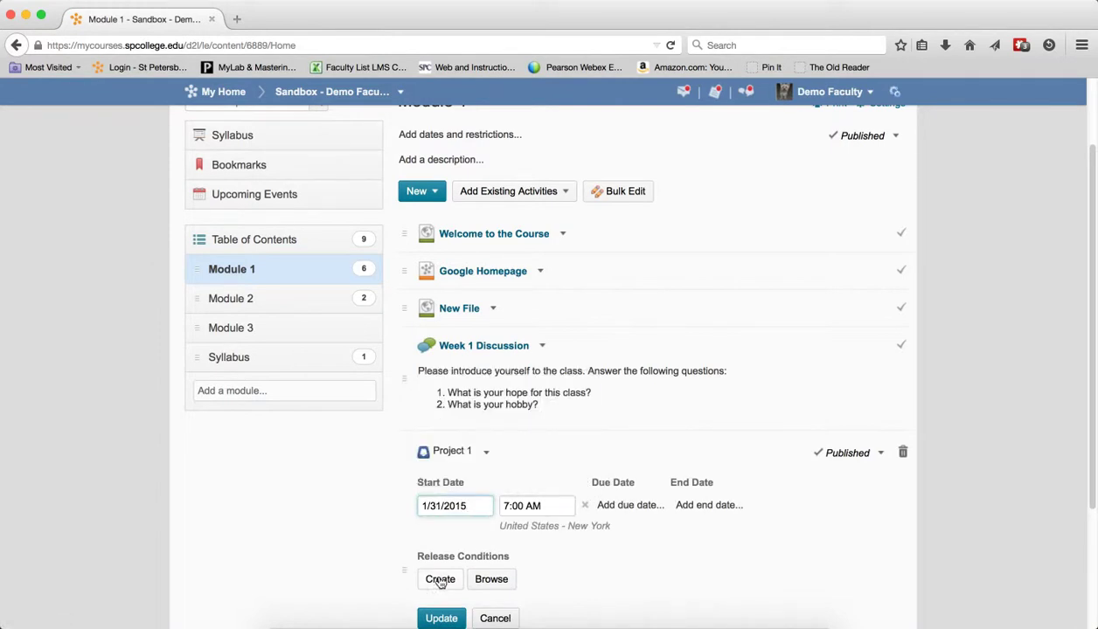
Add a February 6, 2015 end date to Project 1 and save both dates
left_click(695, 505)
left_click(724, 503)
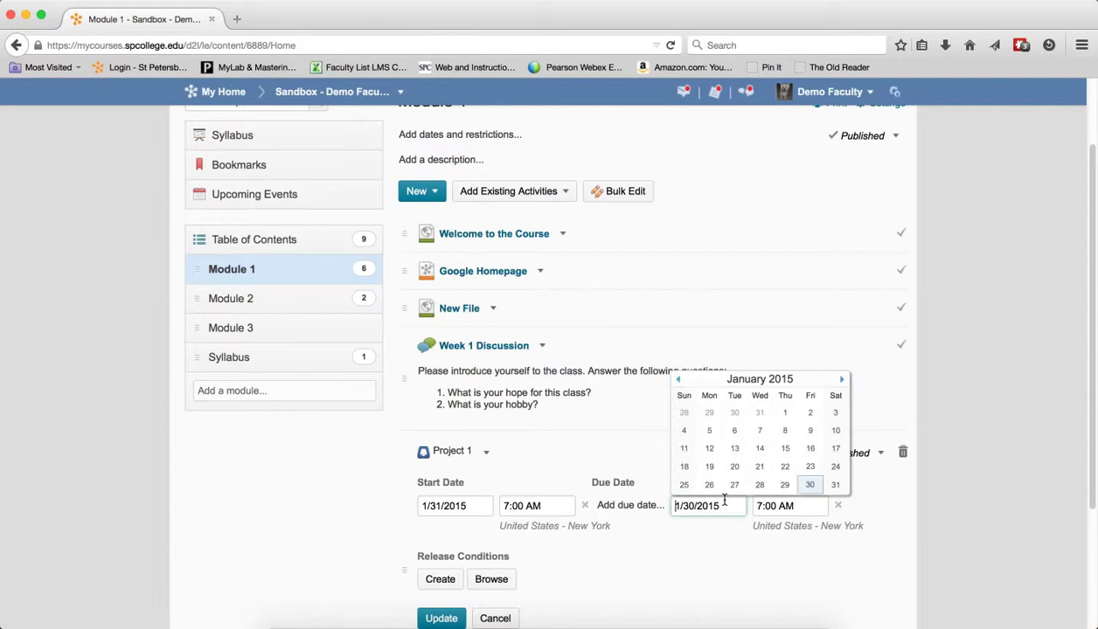
left_click(841, 379)
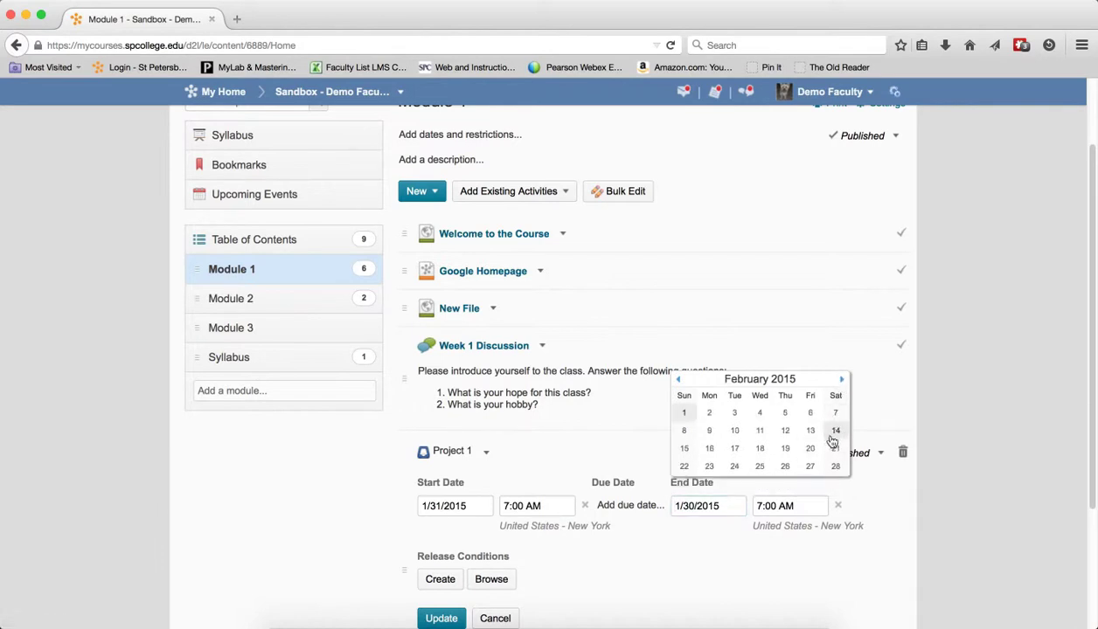
left_click(810, 413)
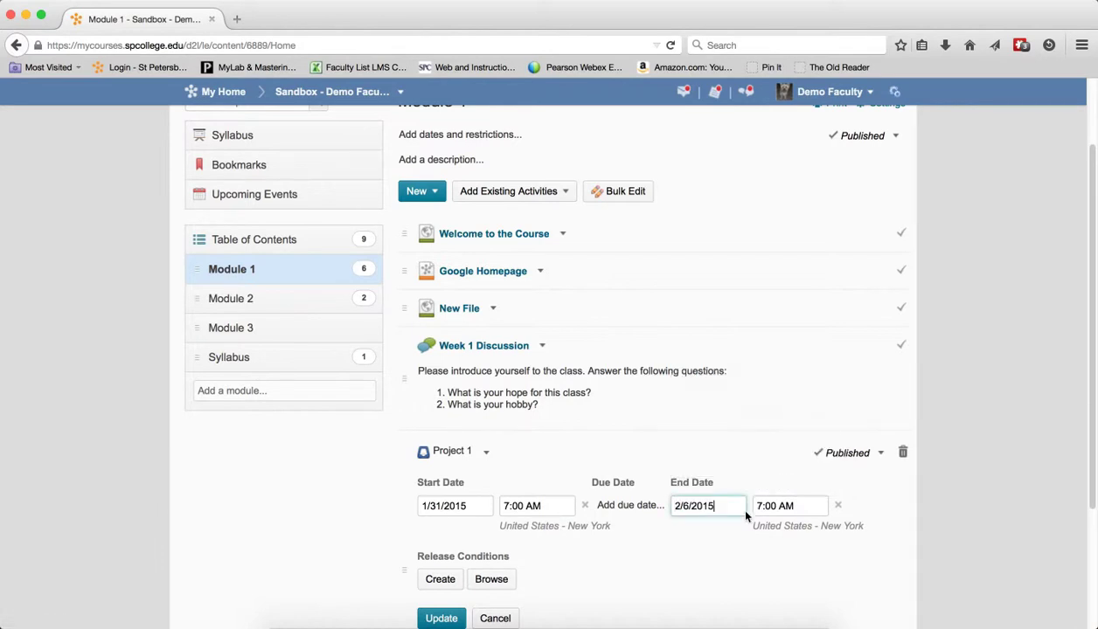
left_click(444, 619)
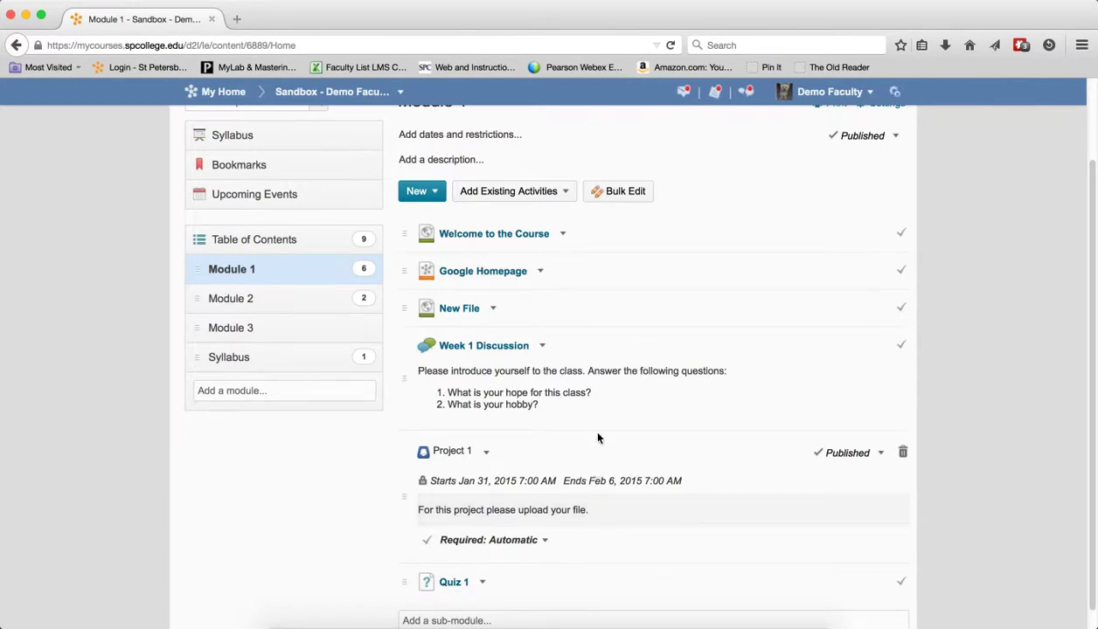
Open the Project 1 dropbox folder's settings on the Restrictions tab from the Dropboxes list
scroll(585, 424, "up", 2)
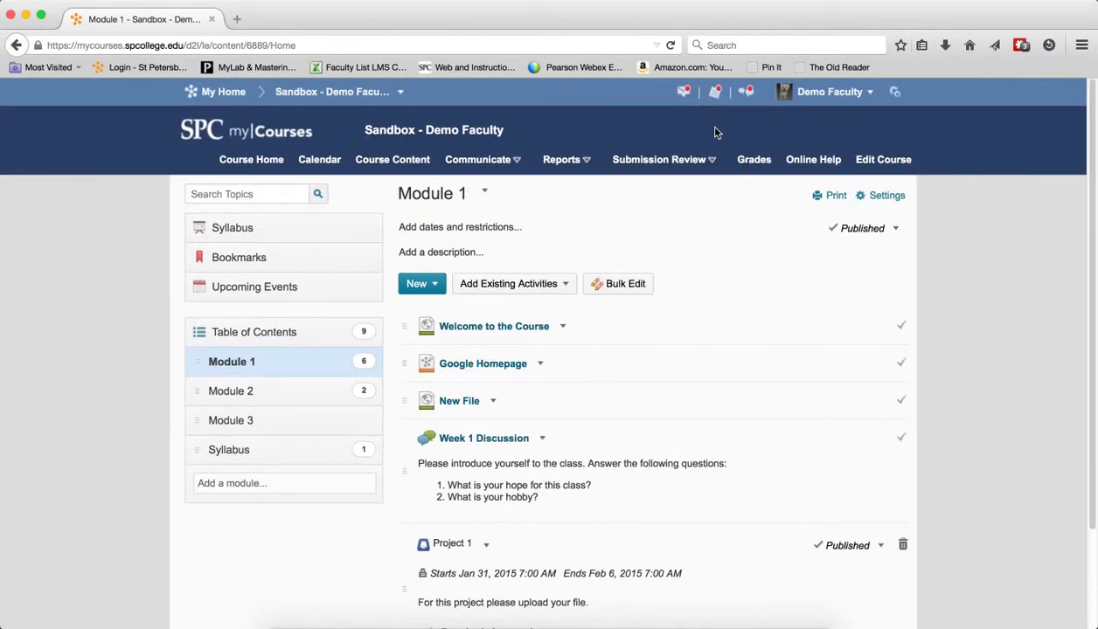
left_click(679, 165)
left_click(646, 203)
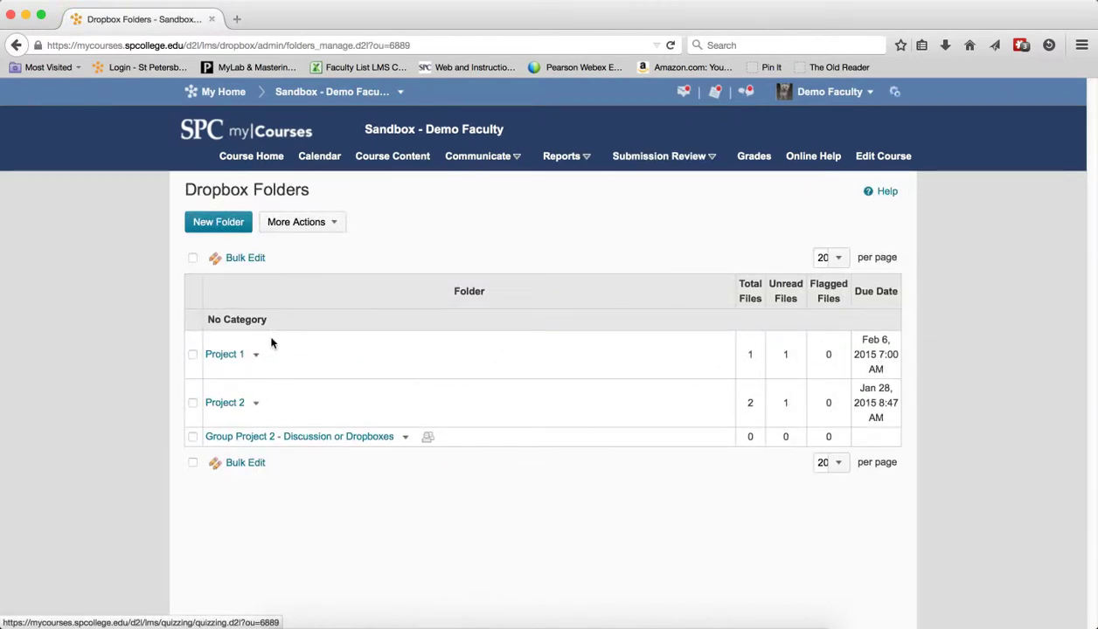
left_click(256, 355)
left_click(258, 386)
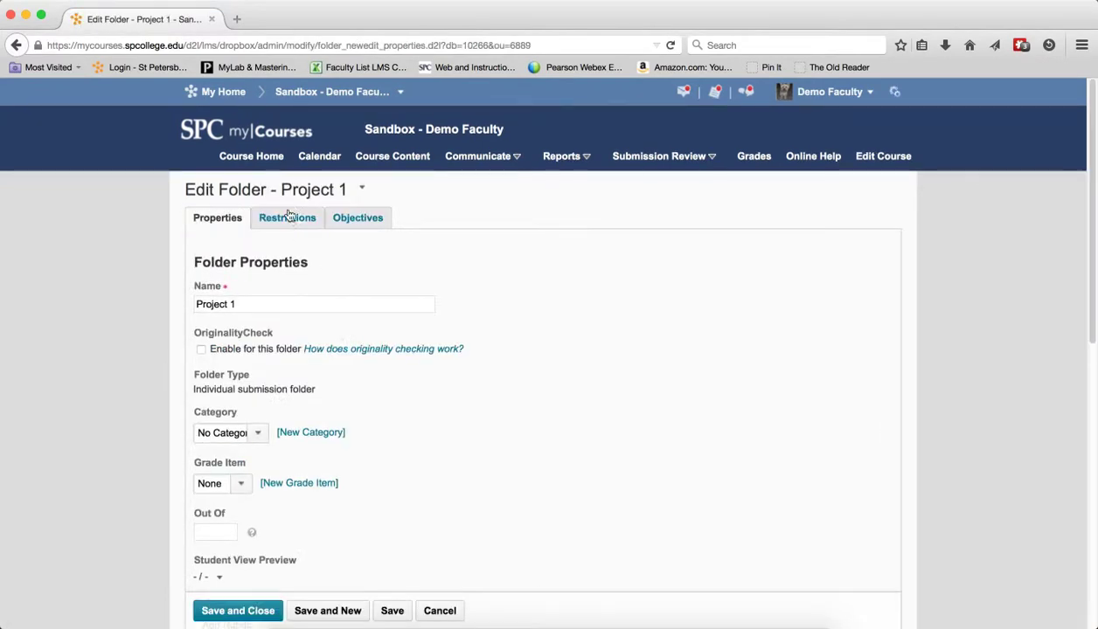
left_click(288, 218)
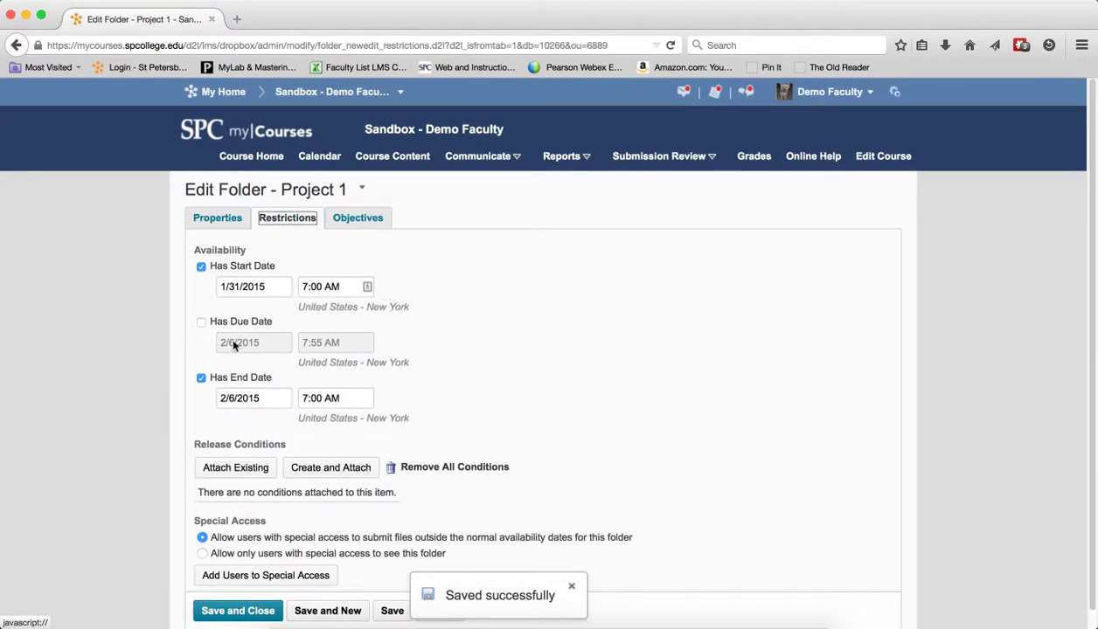
Remove the folder's start and end dates, save it, and return to Course Content
left_click(245, 286)
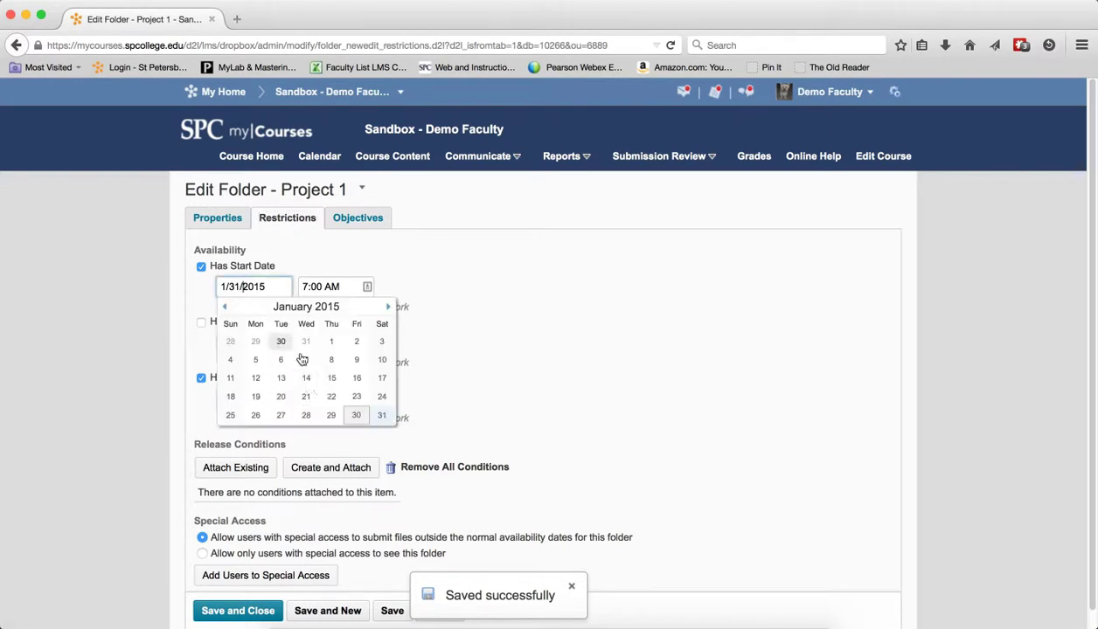
left_click(356, 416)
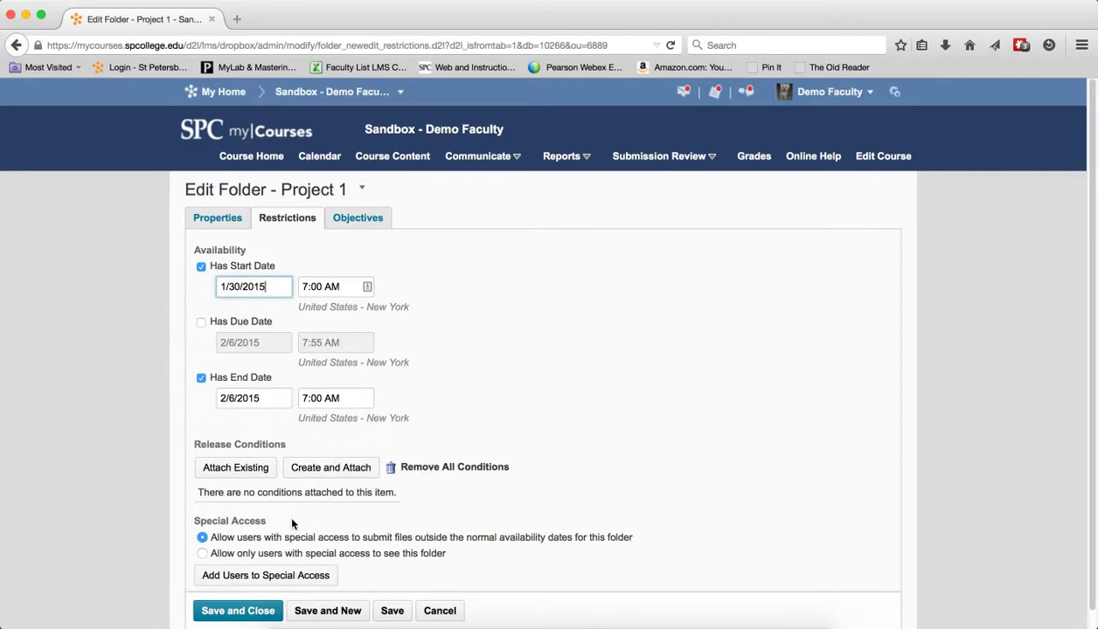
left_click(202, 266)
left_click(201, 378)
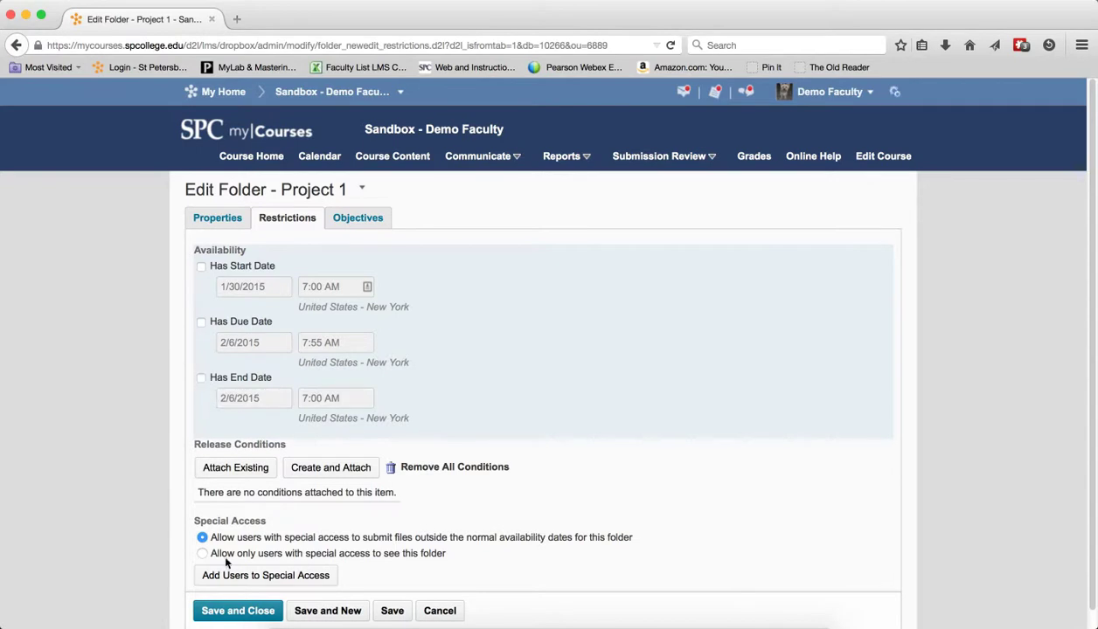
left_click(219, 611)
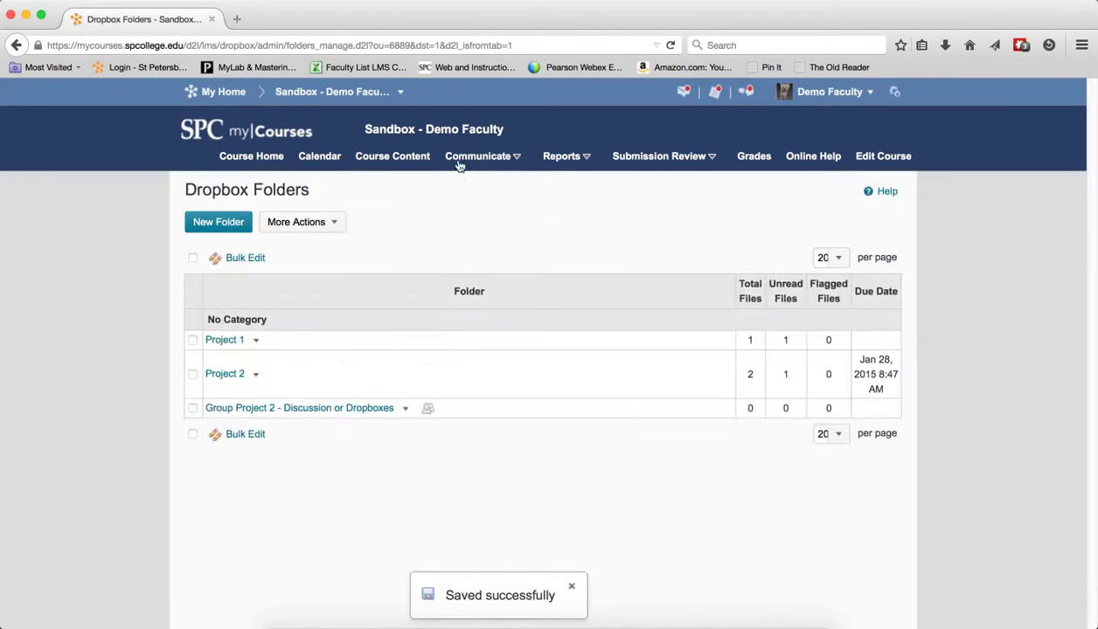
left_click(402, 156)
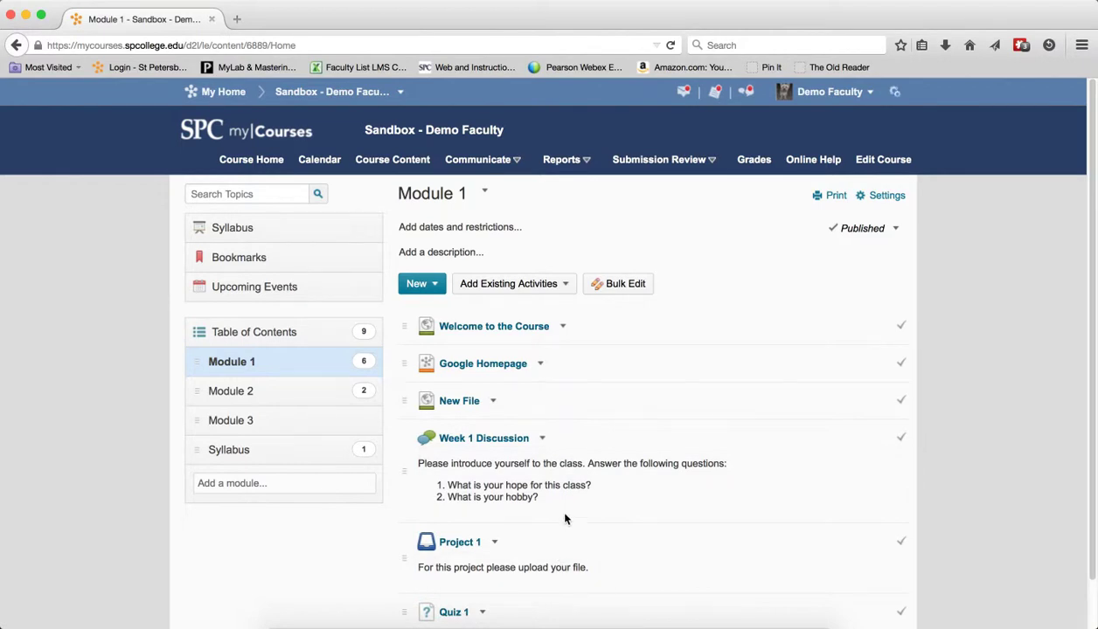
Scroll down Module 1's content page to bring Project 1 into view
scroll(563, 520, "down", 1)
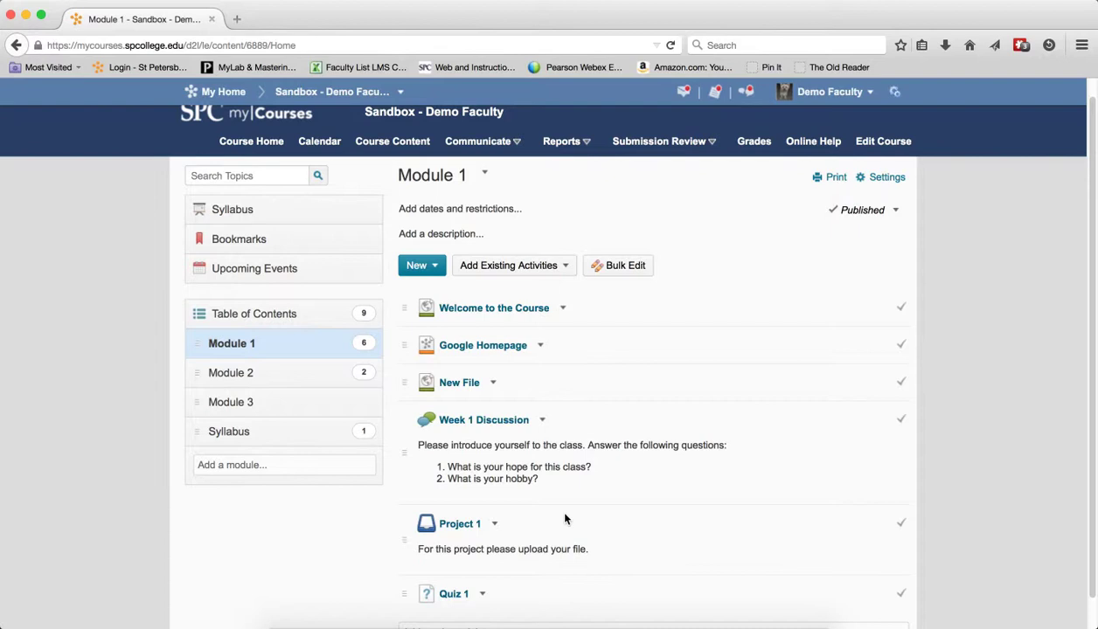
Give Project 1 a due date of January 31, 2015 7:00 AM via Edit Properties In-place
left_click(494, 525)
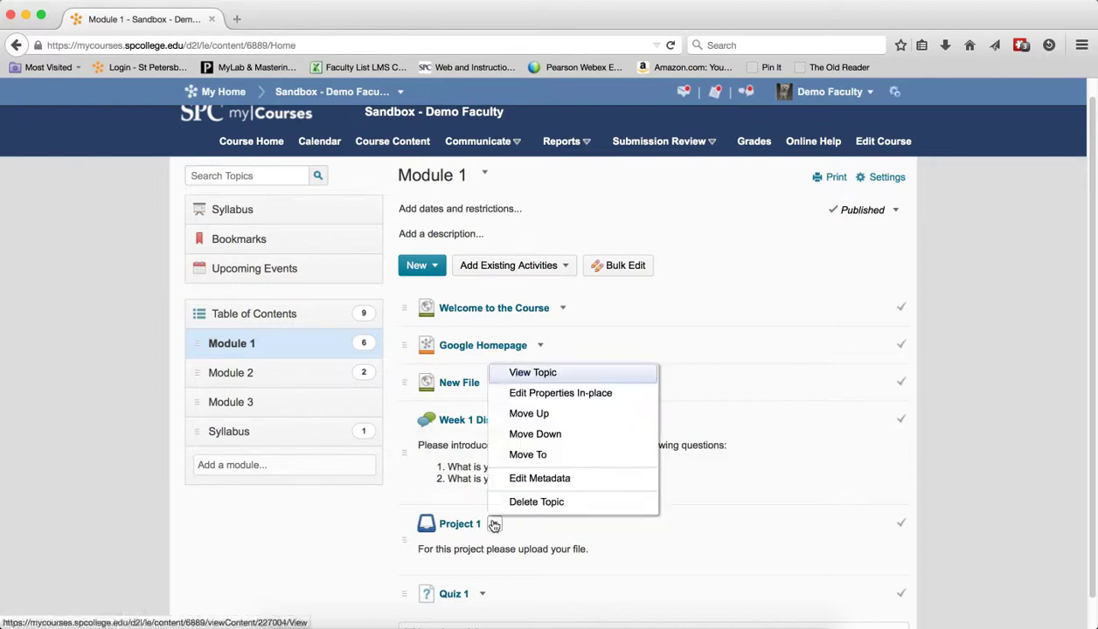
left_click(529, 391)
scroll(527, 386, "down", 2)
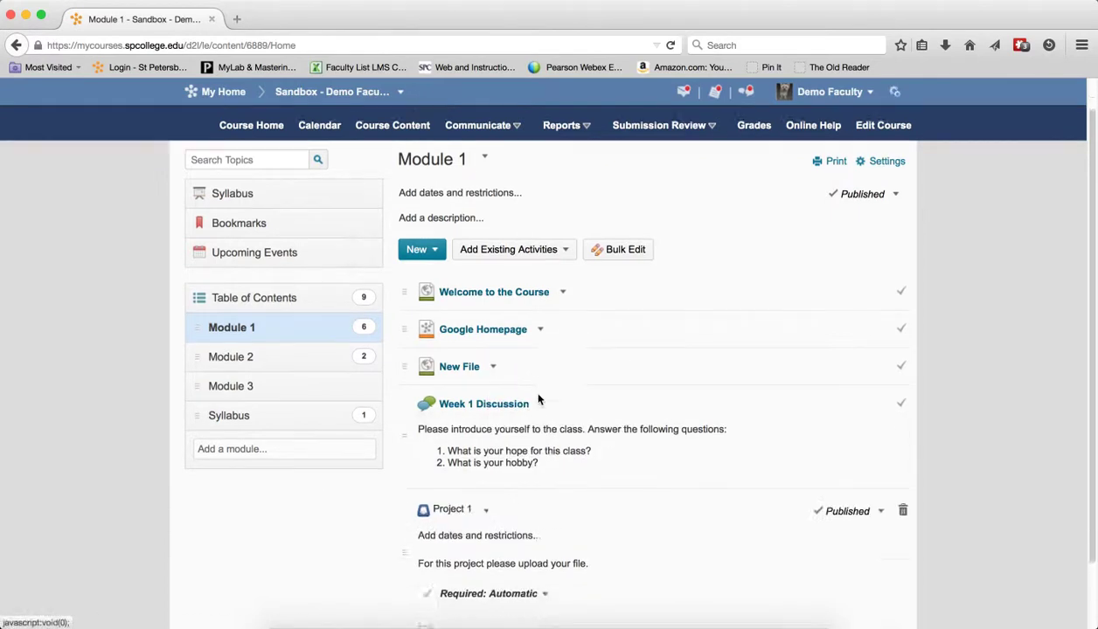
left_click(536, 490)
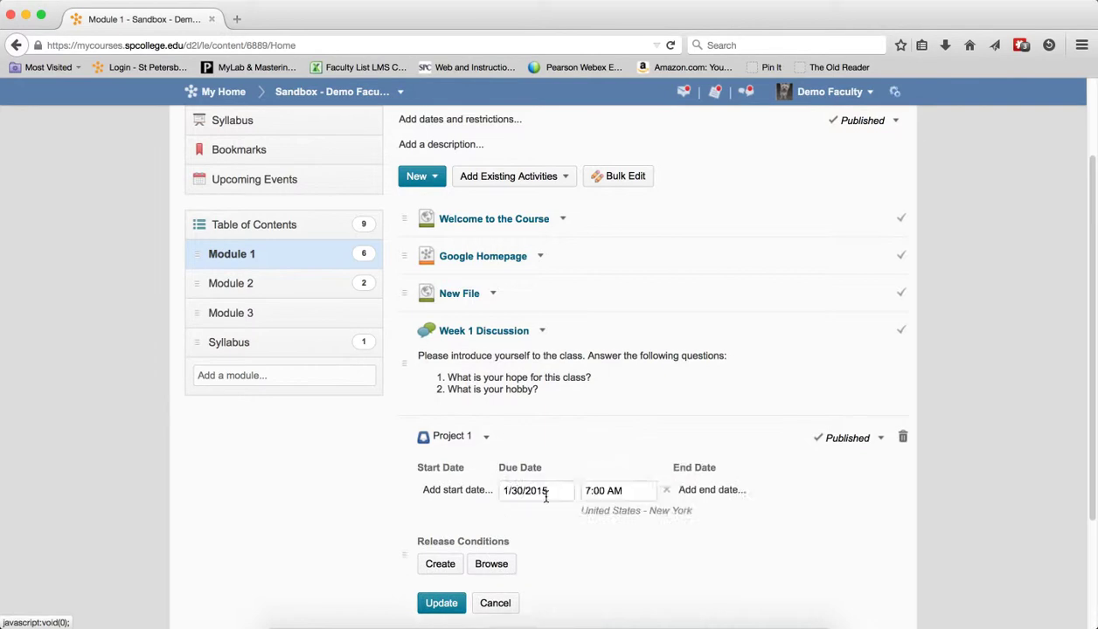
left_click(529, 491)
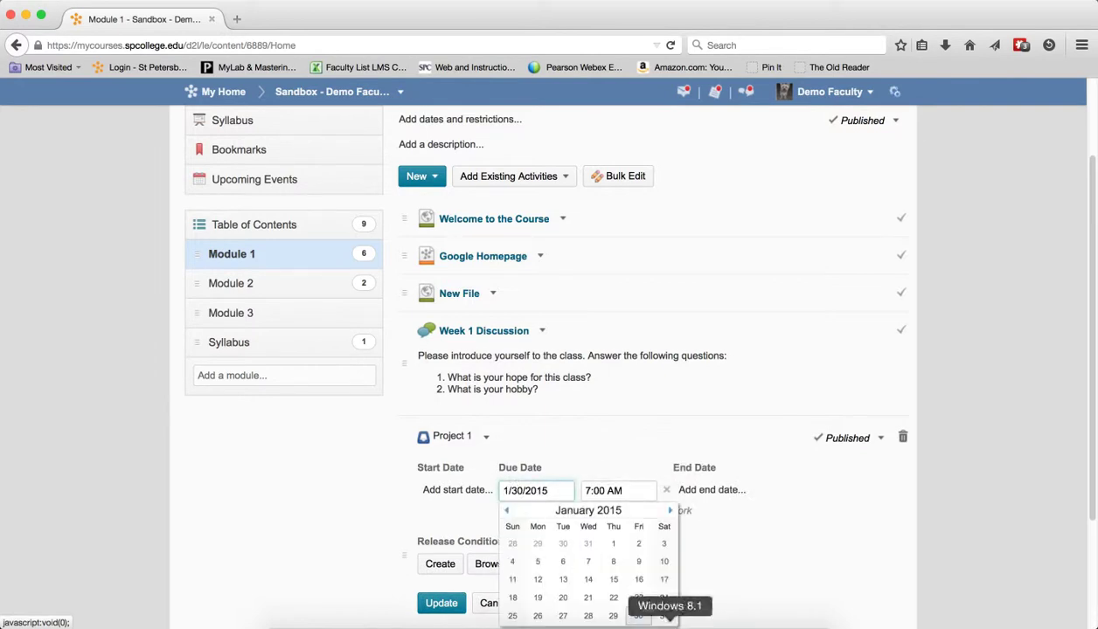
left_click(664, 617)
left_click(460, 603)
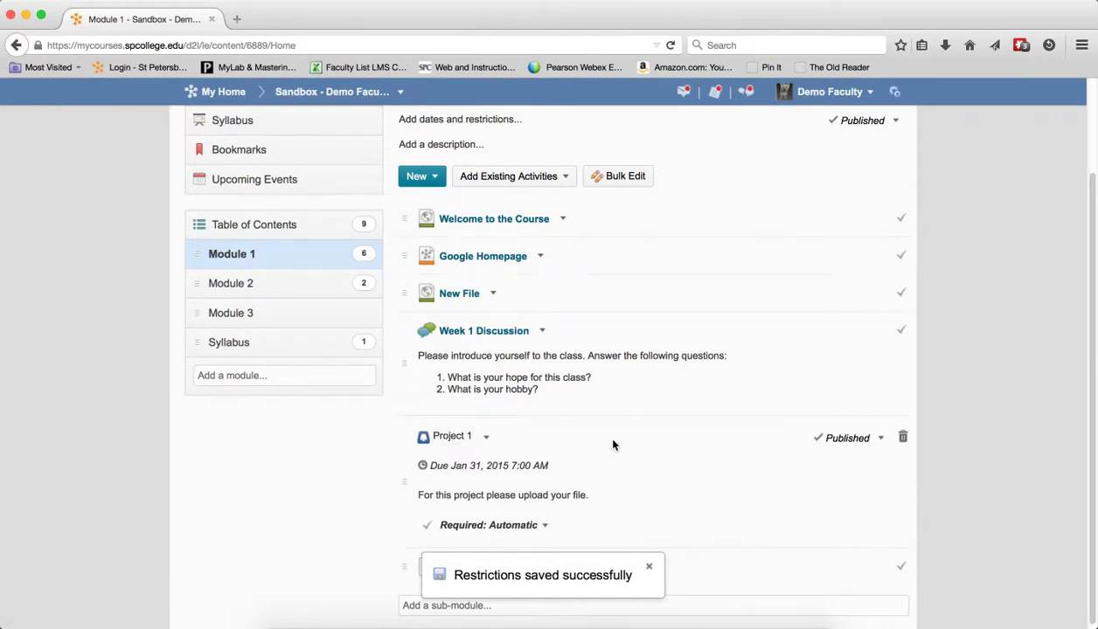
scroll(613, 444, "up", 3)
Open Project 1's dropbox folder to confirm its January 31 due date
left_click(647, 159)
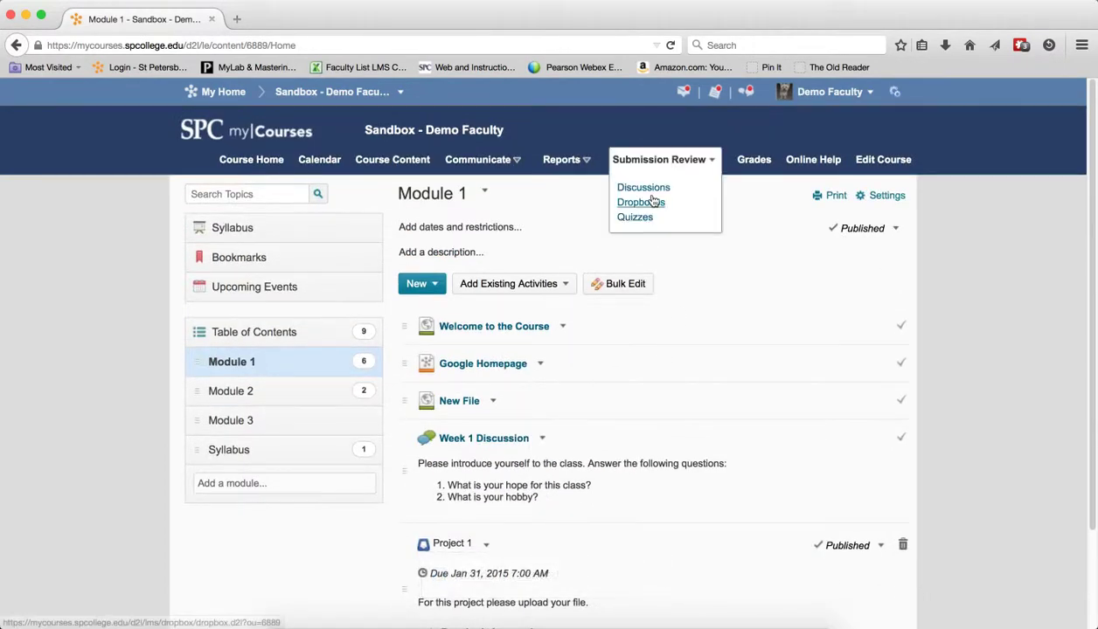
left_click(647, 204)
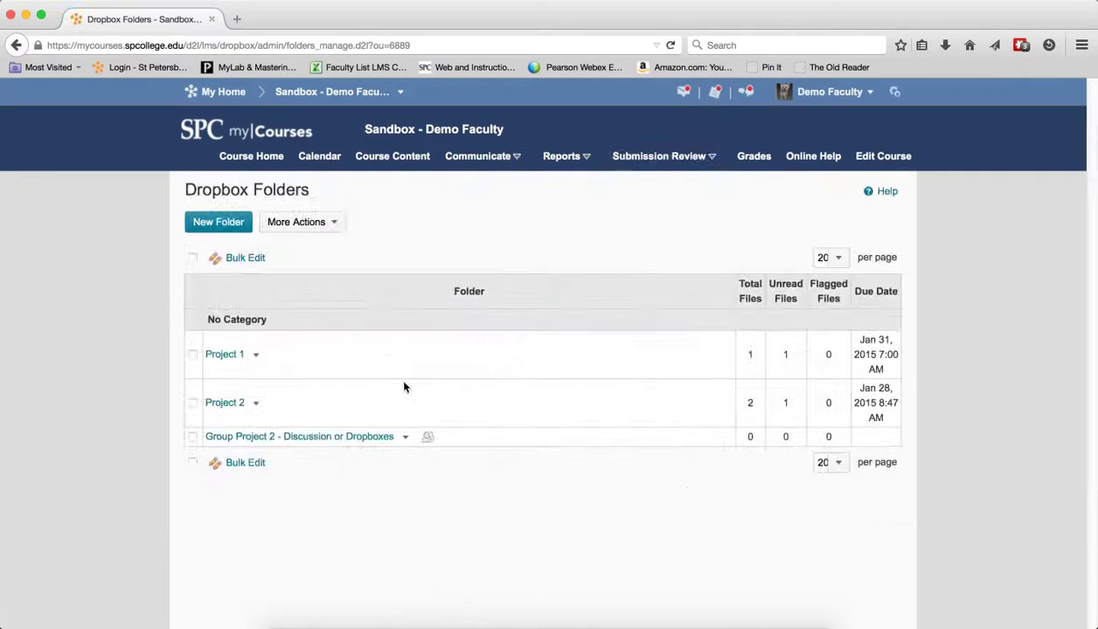
left_click(227, 355)
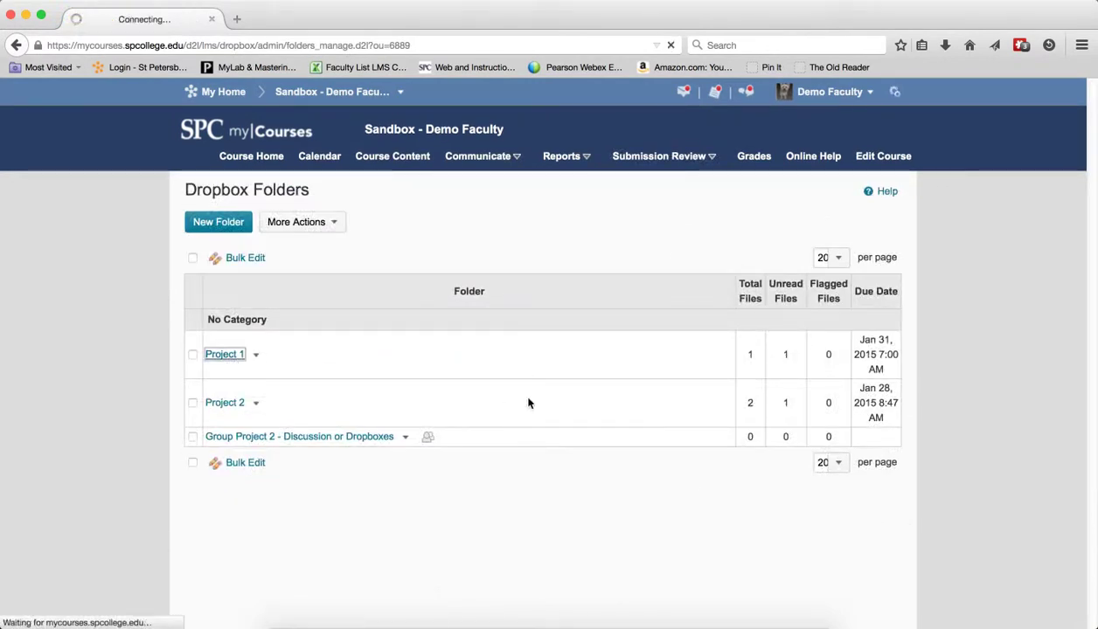
scroll(706, 476, "down", 4)
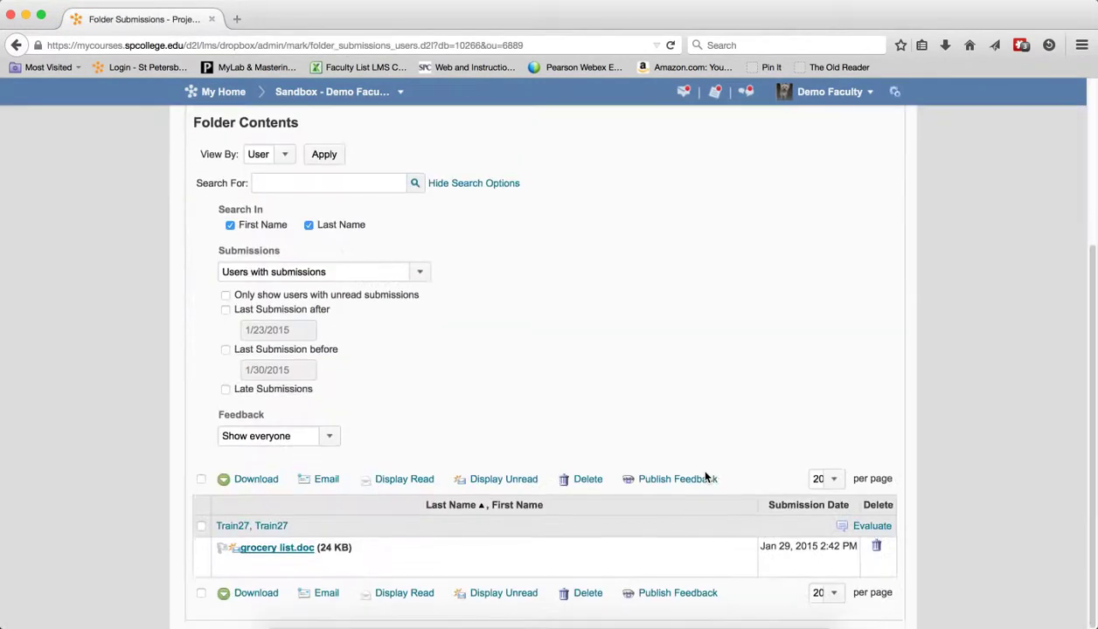
scroll(664, 437, "up", 4)
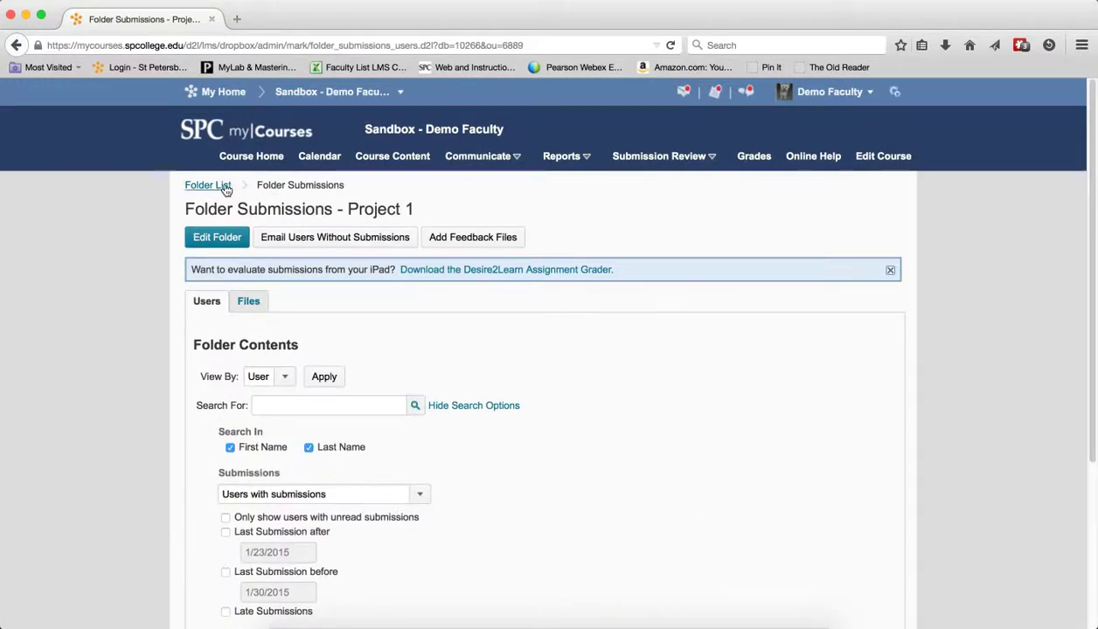
Open Project 2's dropbox folder and review its submissions, including Hello2.docx
left_click(209, 185)
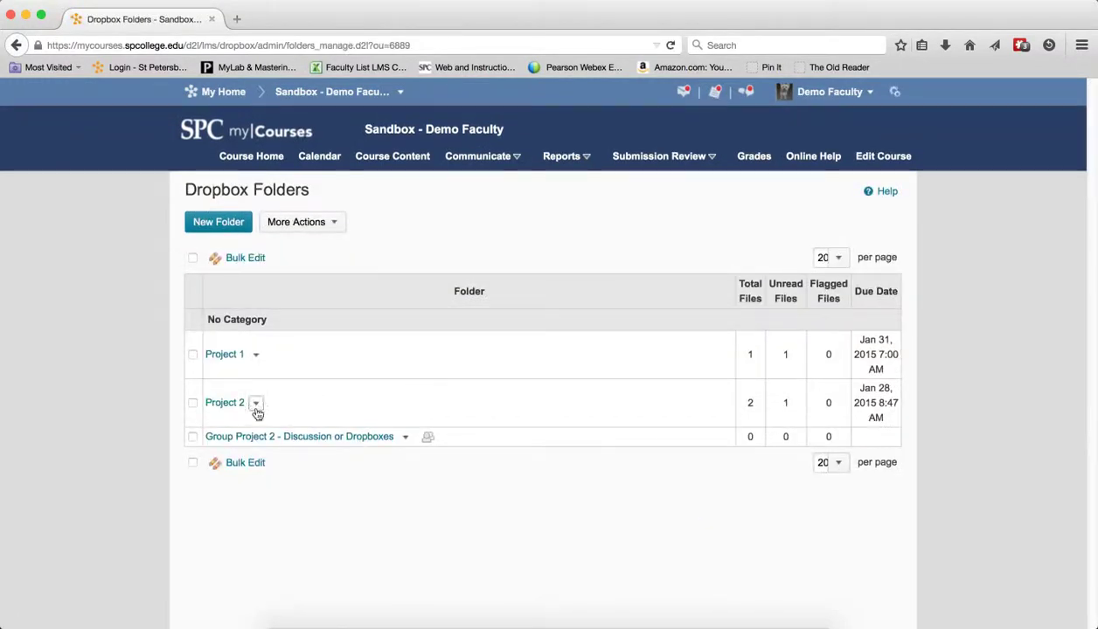
left_click(220, 405)
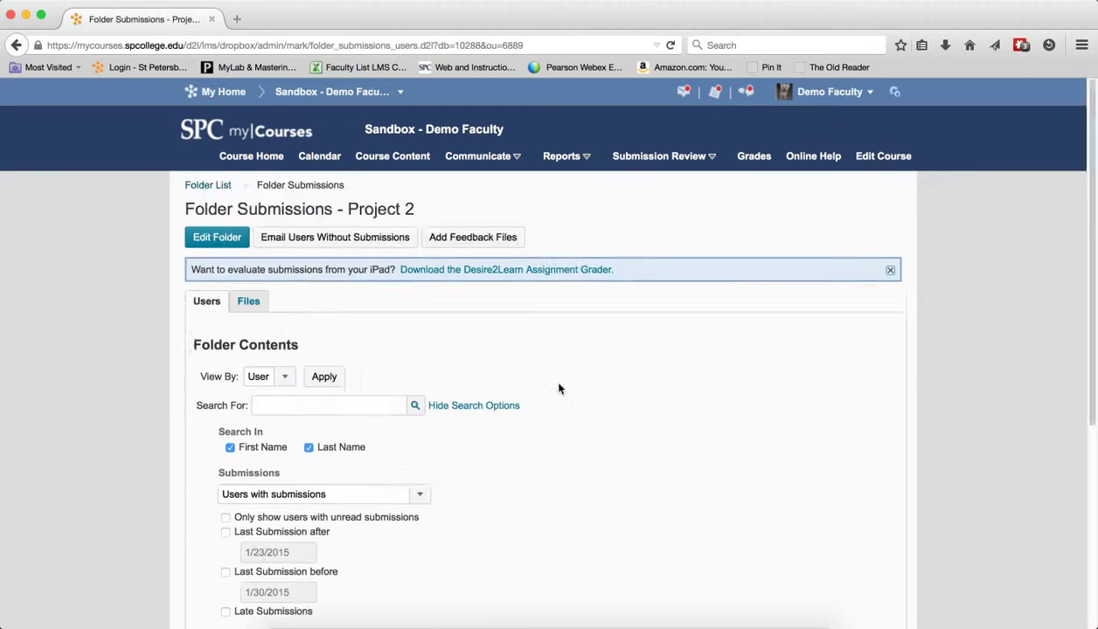
scroll(559, 388, "down", 5)
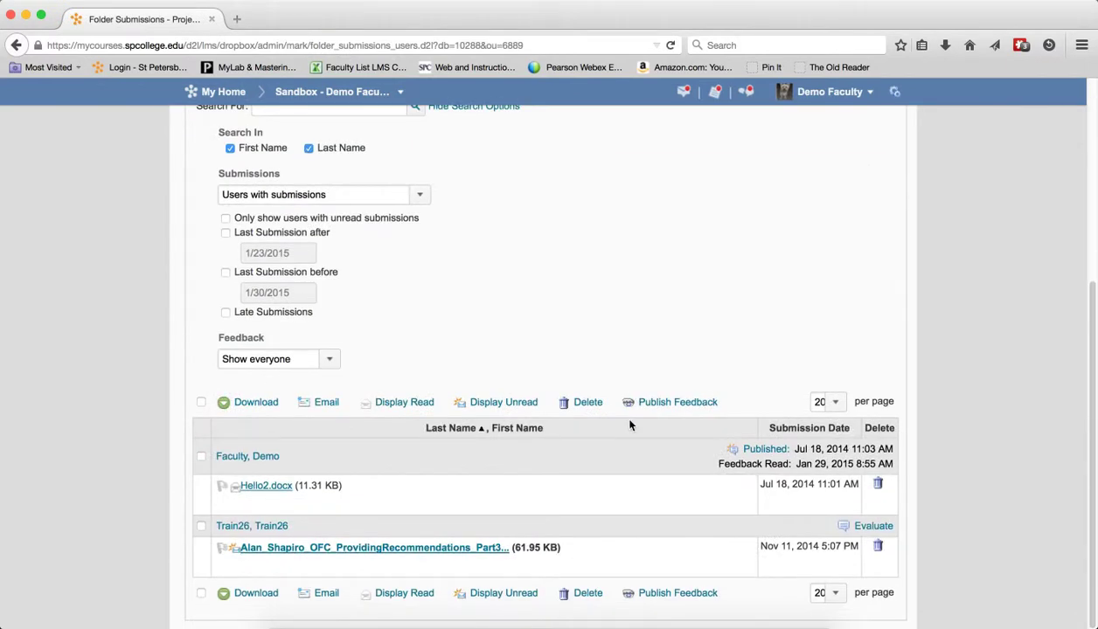
scroll(629, 426, "up", 5)
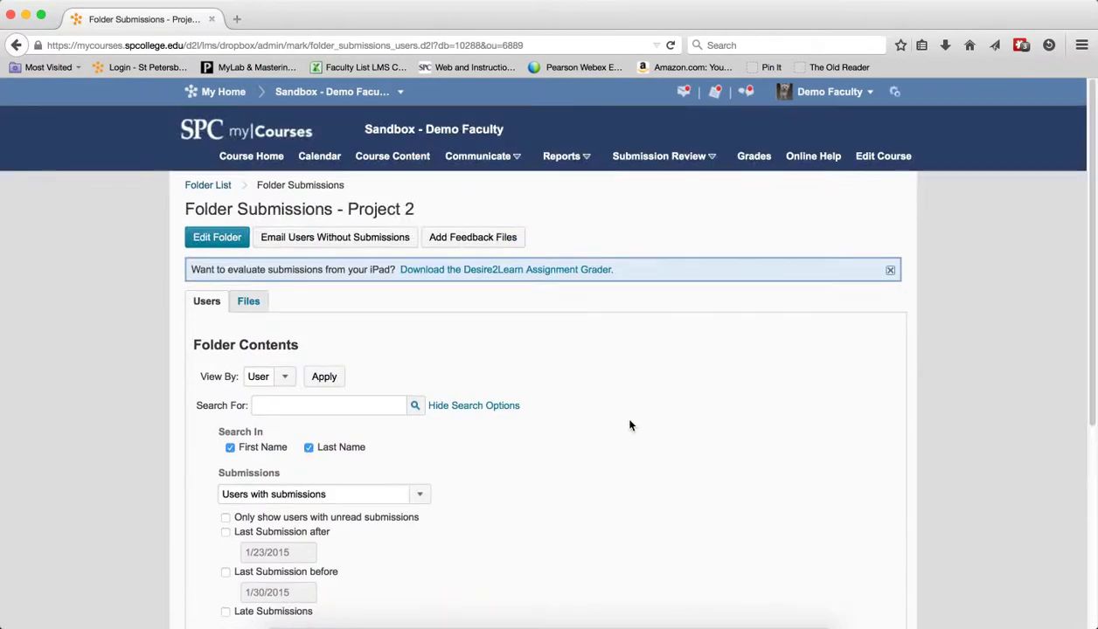
scroll(629, 426, "down", 5)
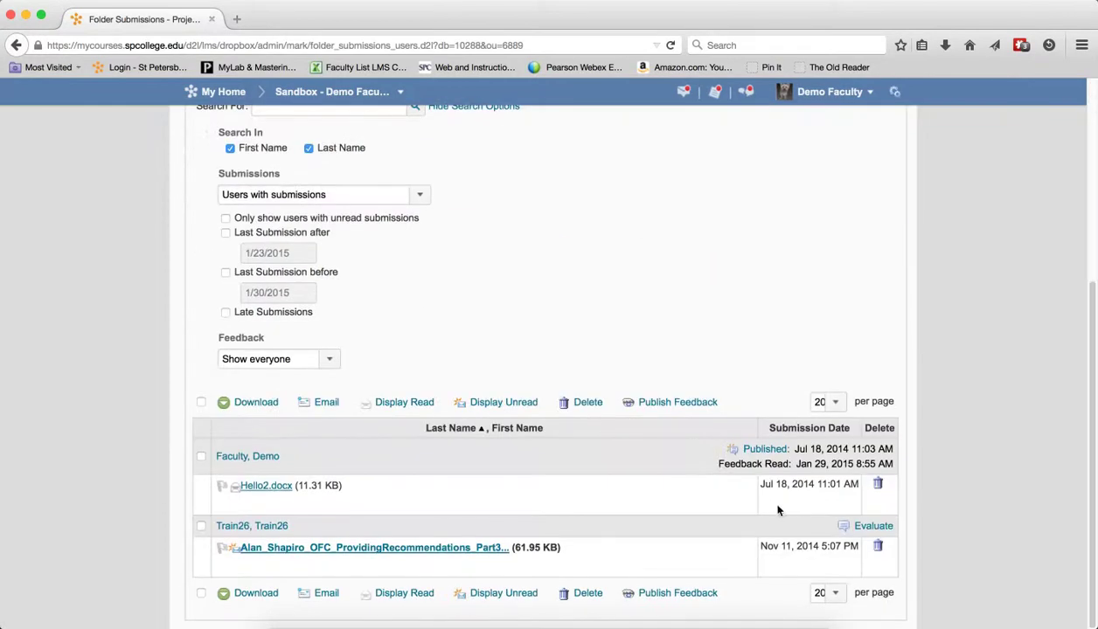